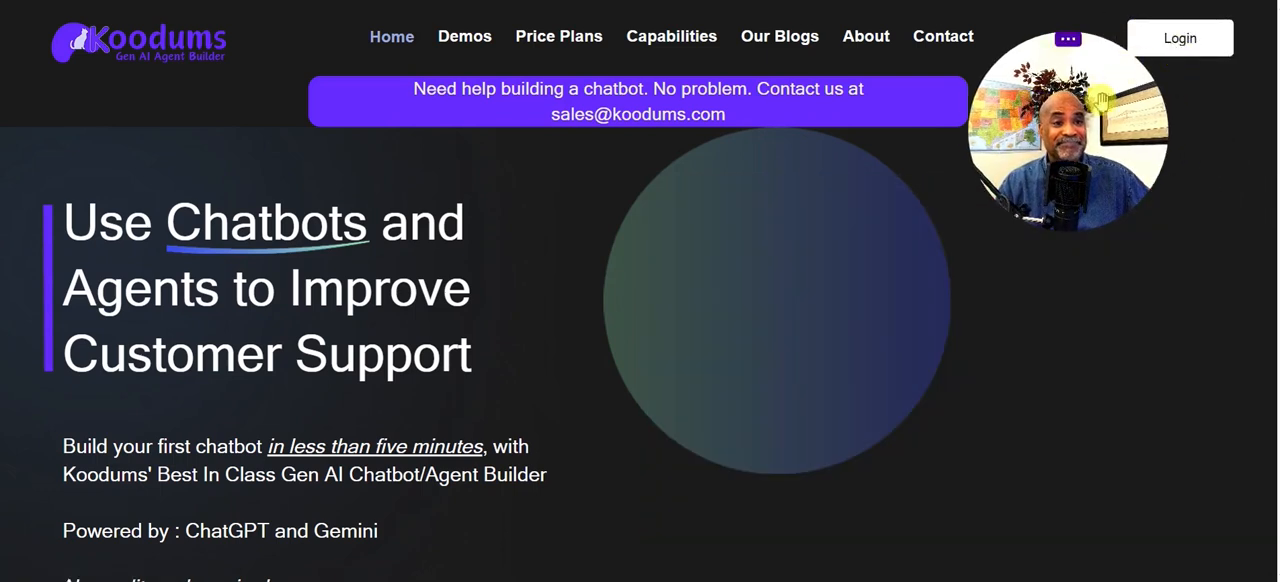
# Log in and open the Leadership Passport agent created on 2025-07-27 to review its general settings and files
pyautogui.click(1176, 42)
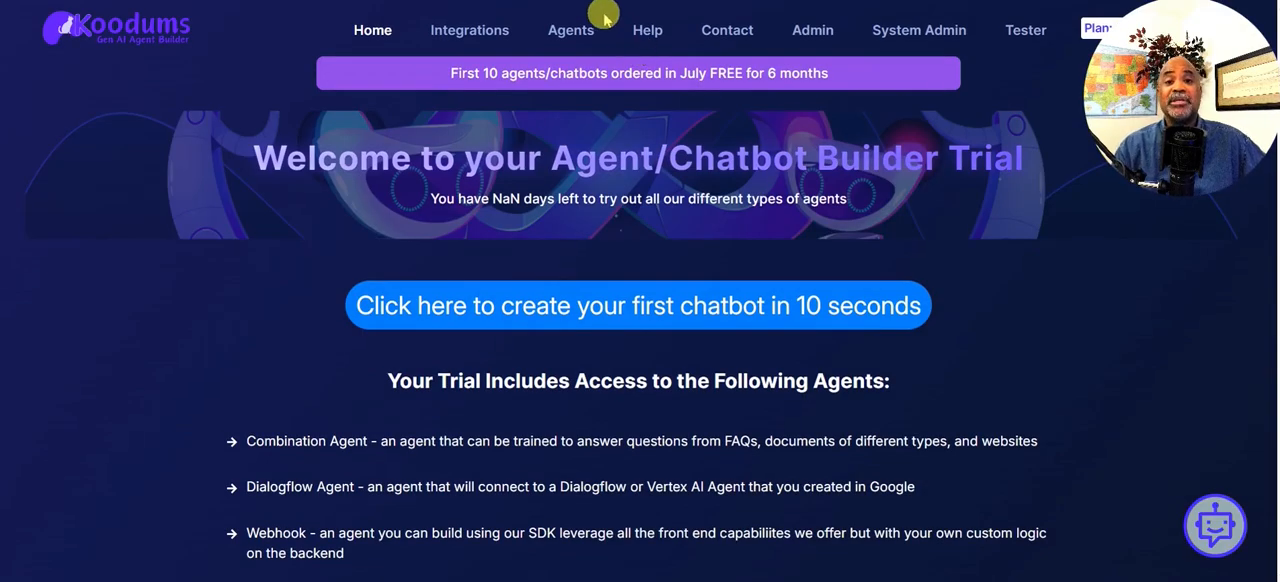
pyautogui.click(583, 37)
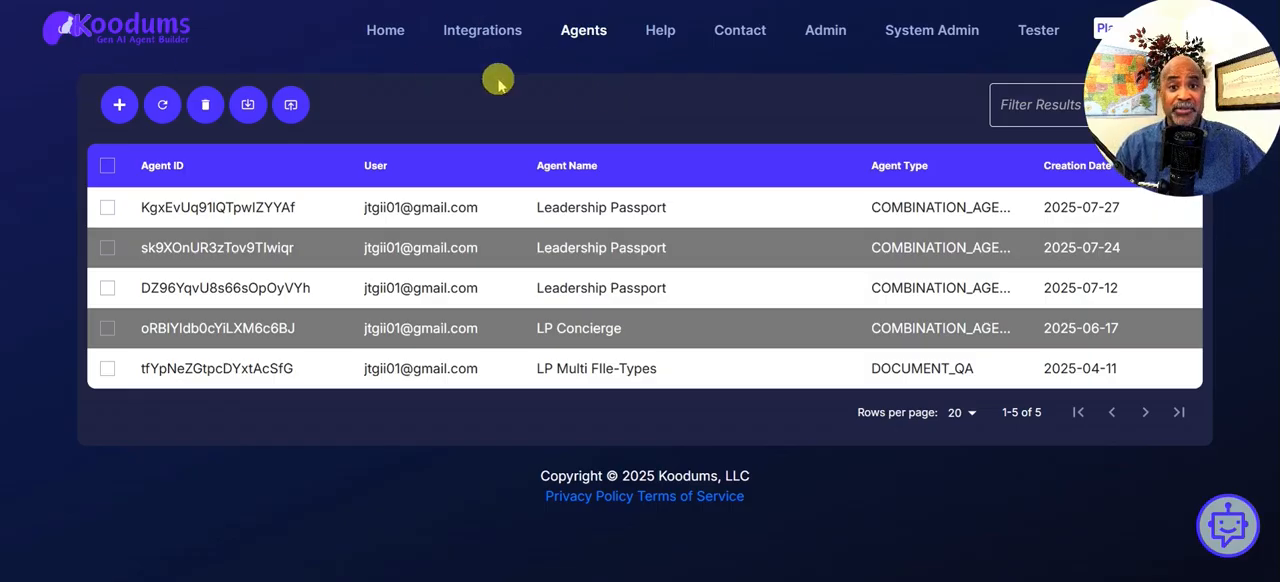
pyautogui.click(614, 214)
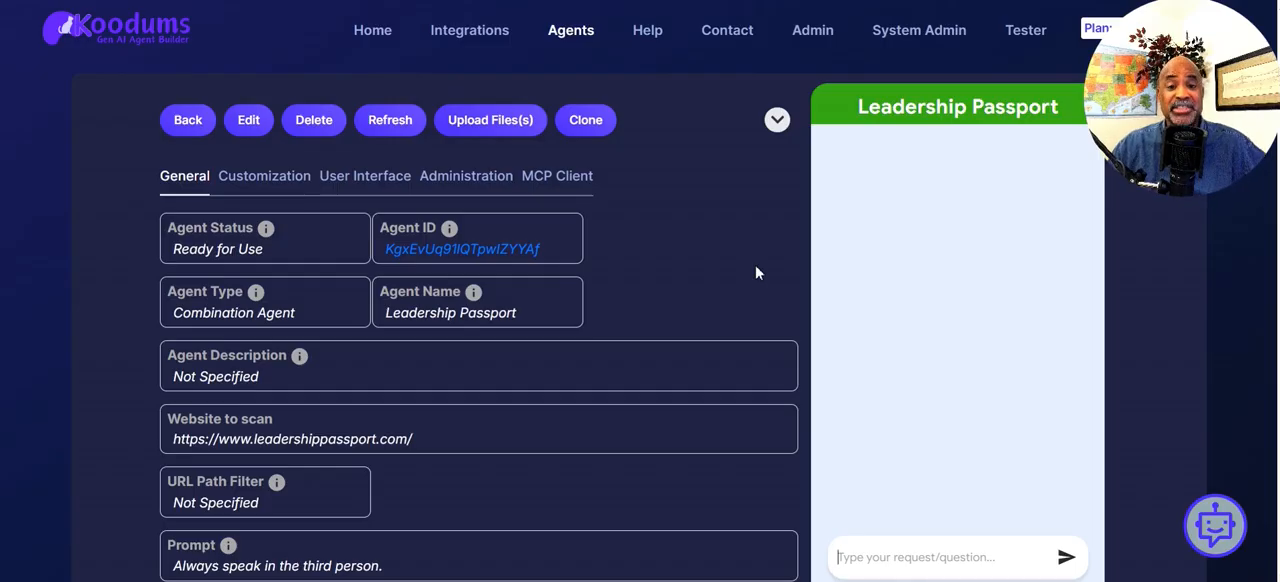
pyautogui.scroll(-3, 655, 250)
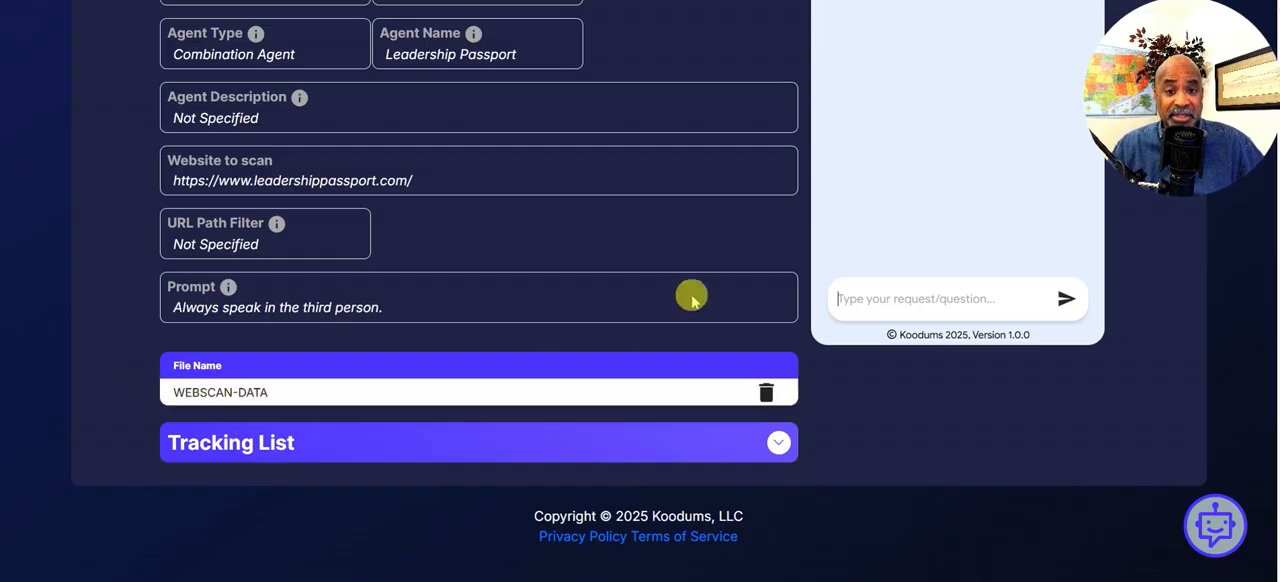
pyautogui.scroll(5, 748, 257)
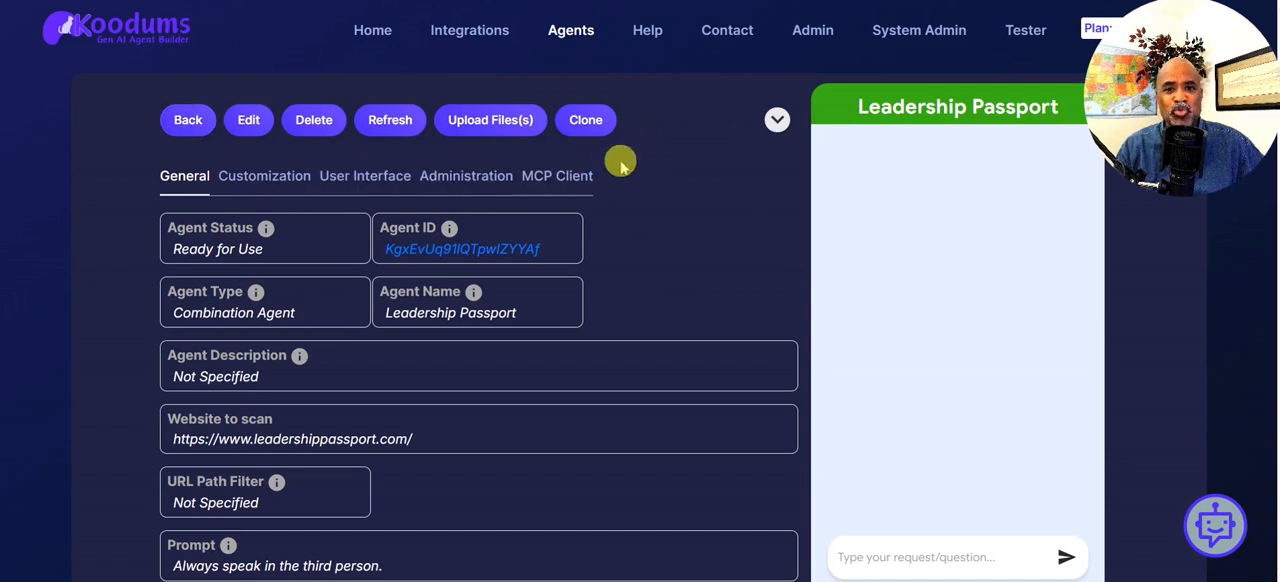
# Upload the podcast appearances PDF to this Leadership Passport agent and check the agent's file list
pyautogui.click(502, 130)
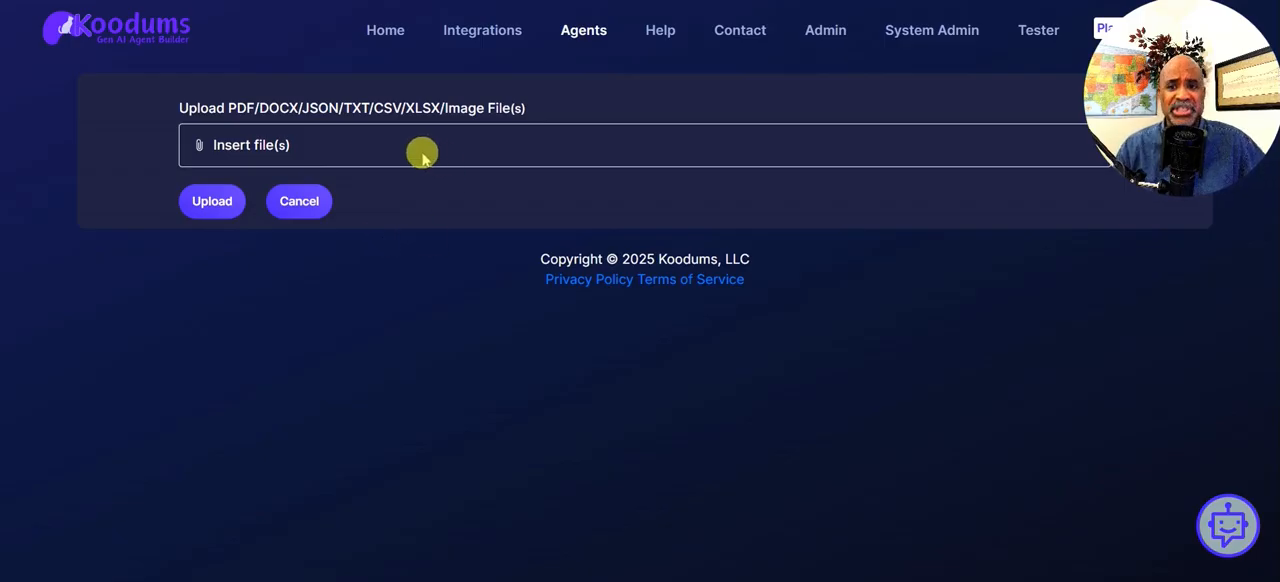
pyautogui.click(211, 147)
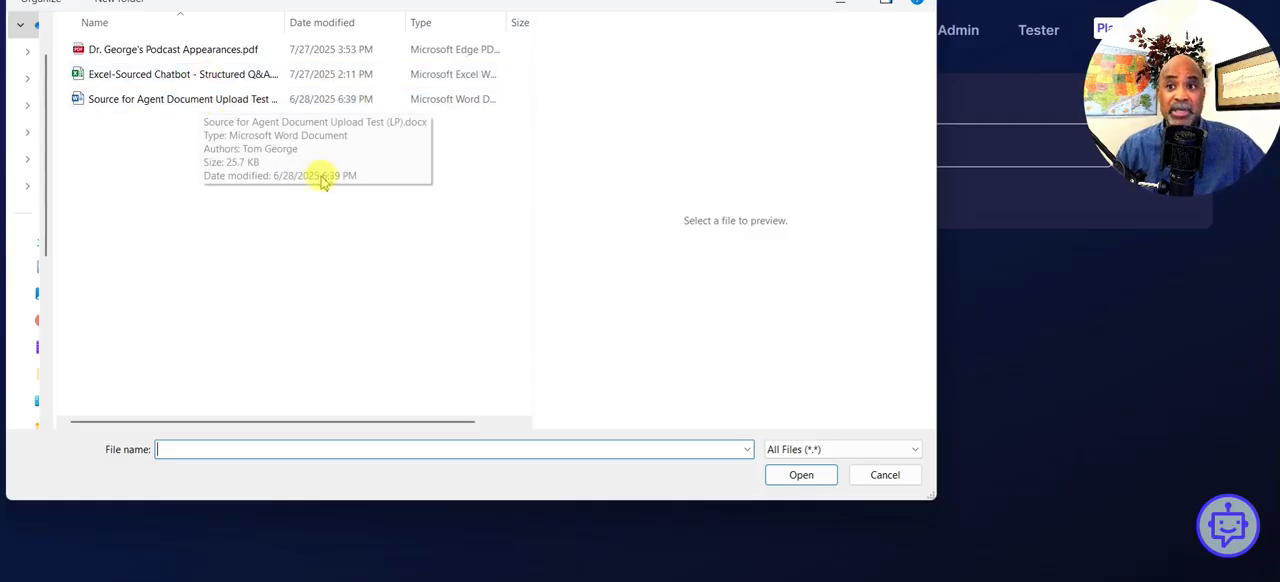
pyautogui.click(207, 55)
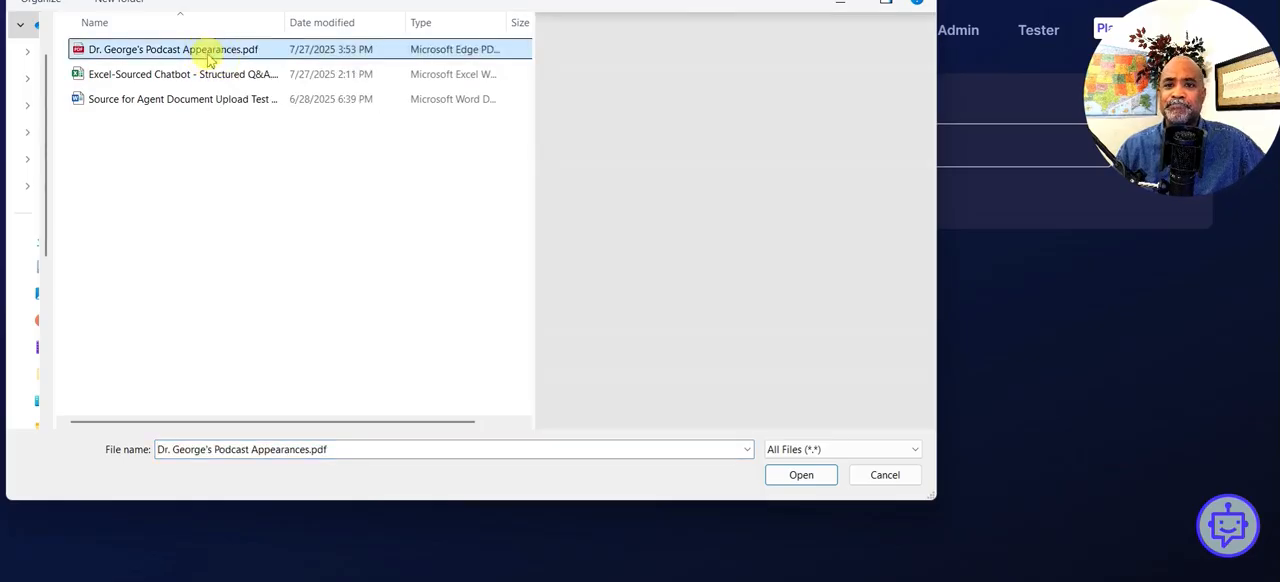
pyautogui.click(800, 475)
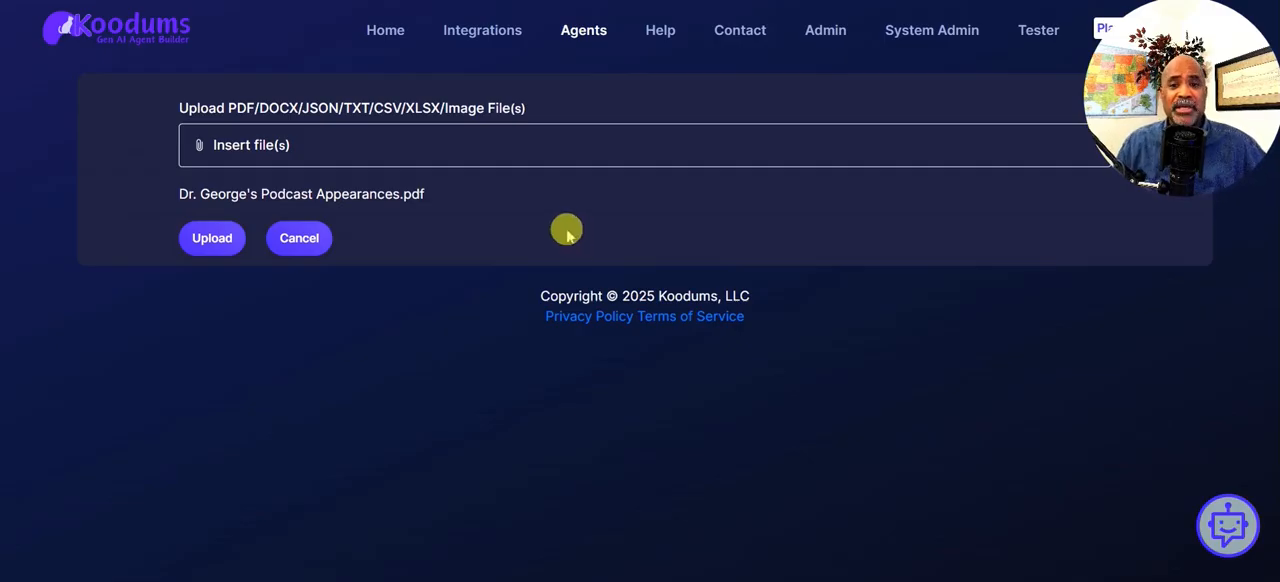
pyautogui.click(188, 240)
pyautogui.click(789, 111)
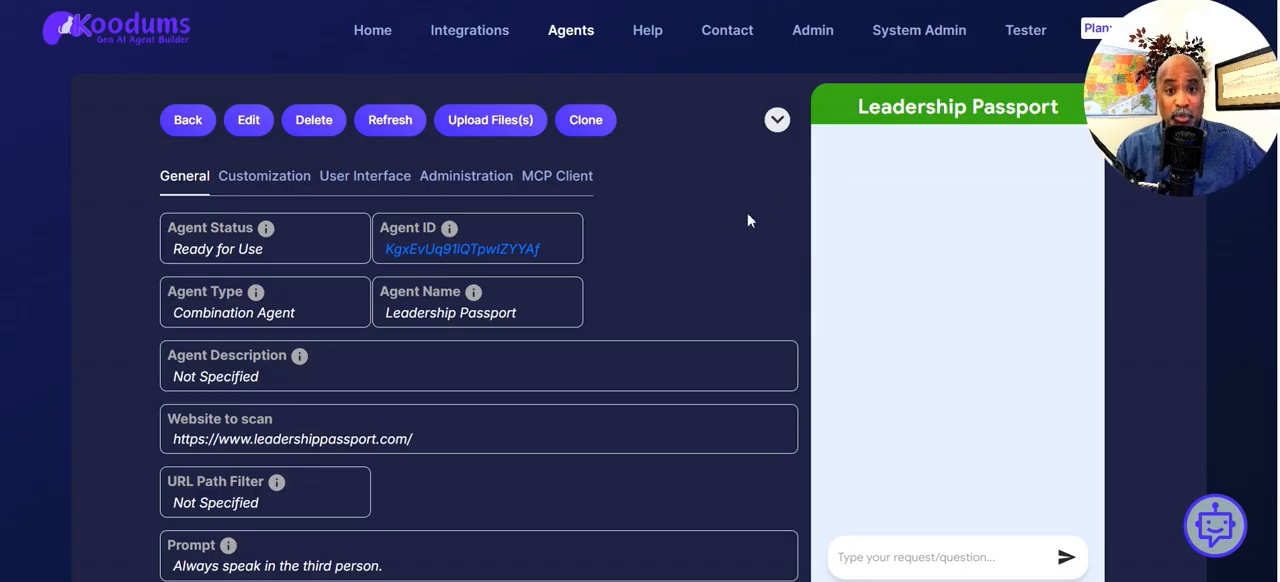
pyautogui.scroll(-3, 746, 211)
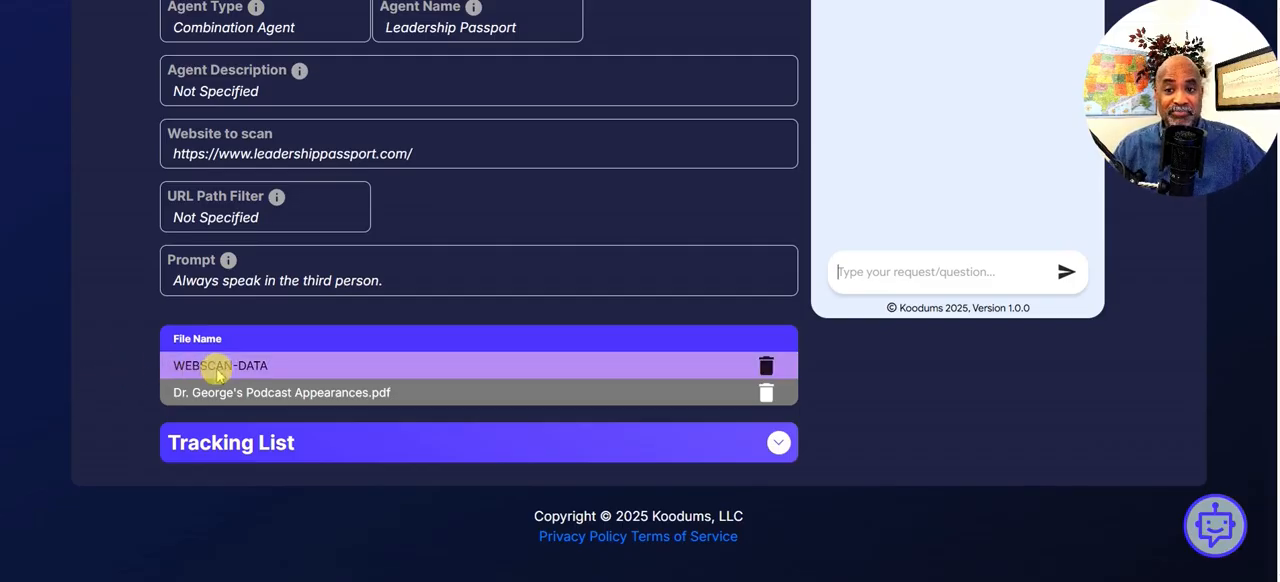
pyautogui.click(500, 360)
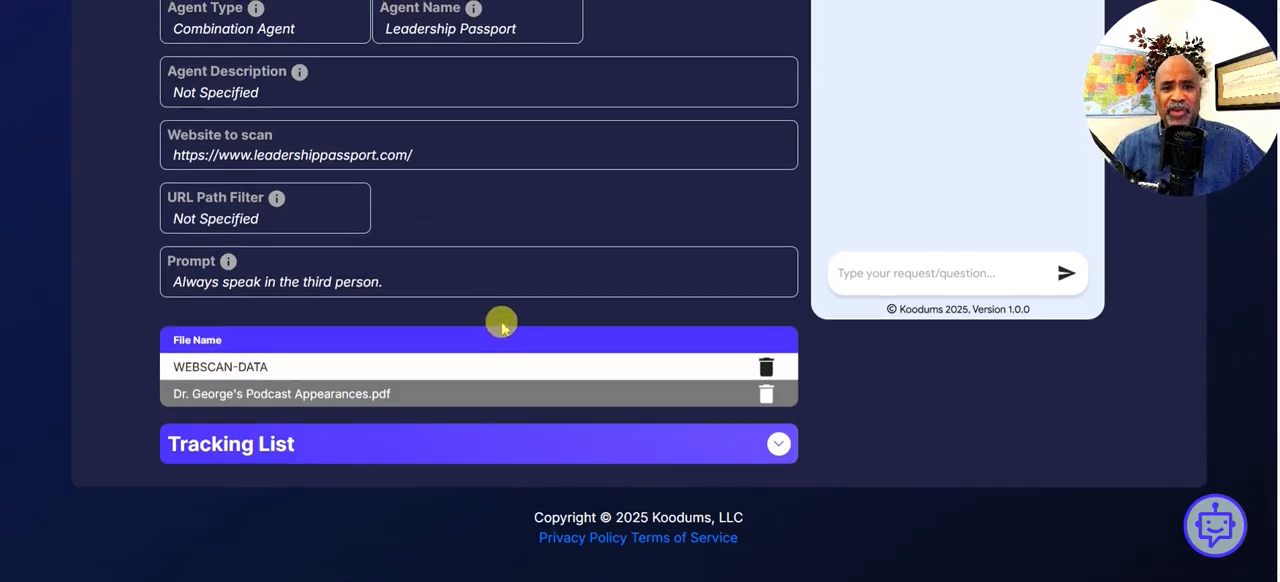
pyautogui.scroll(2, 500, 324)
pyautogui.scroll(1, 502, 324)
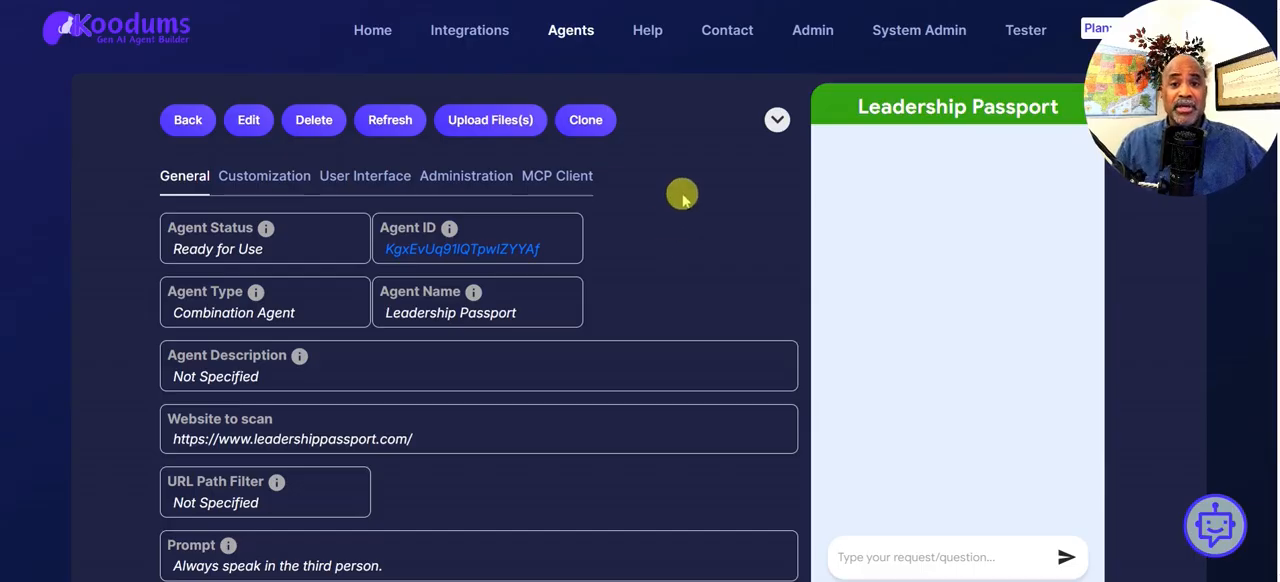
# Return to the agent list, open the Leadership Passport agent created on 2025-07-24 and review its source files
pyautogui.click(196, 120)
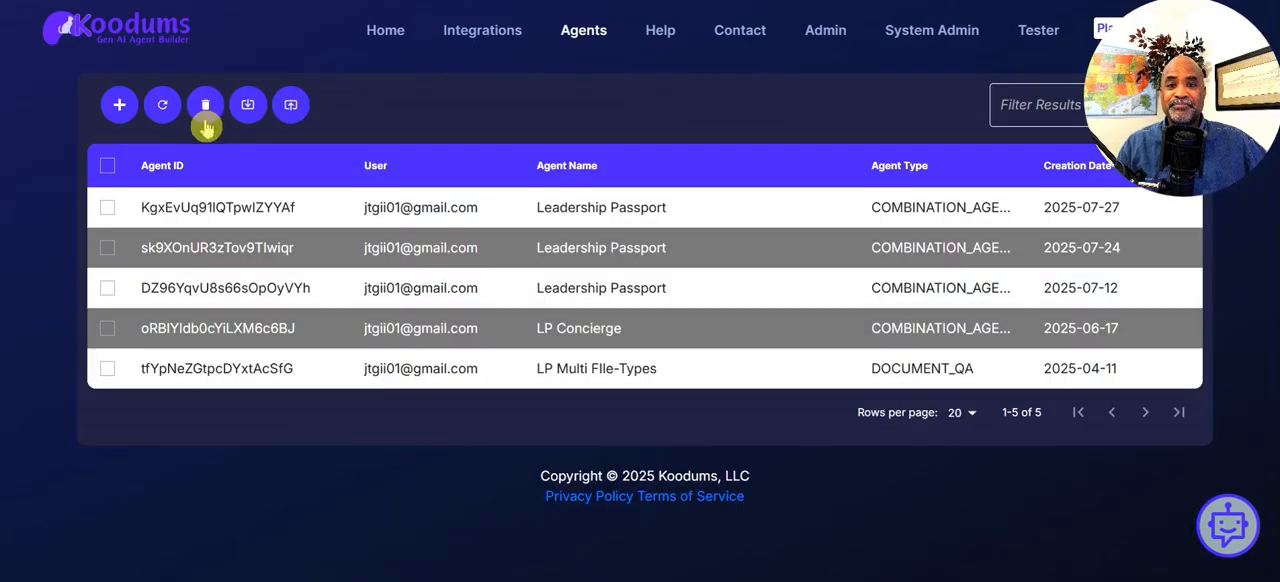
pyautogui.click(620, 254)
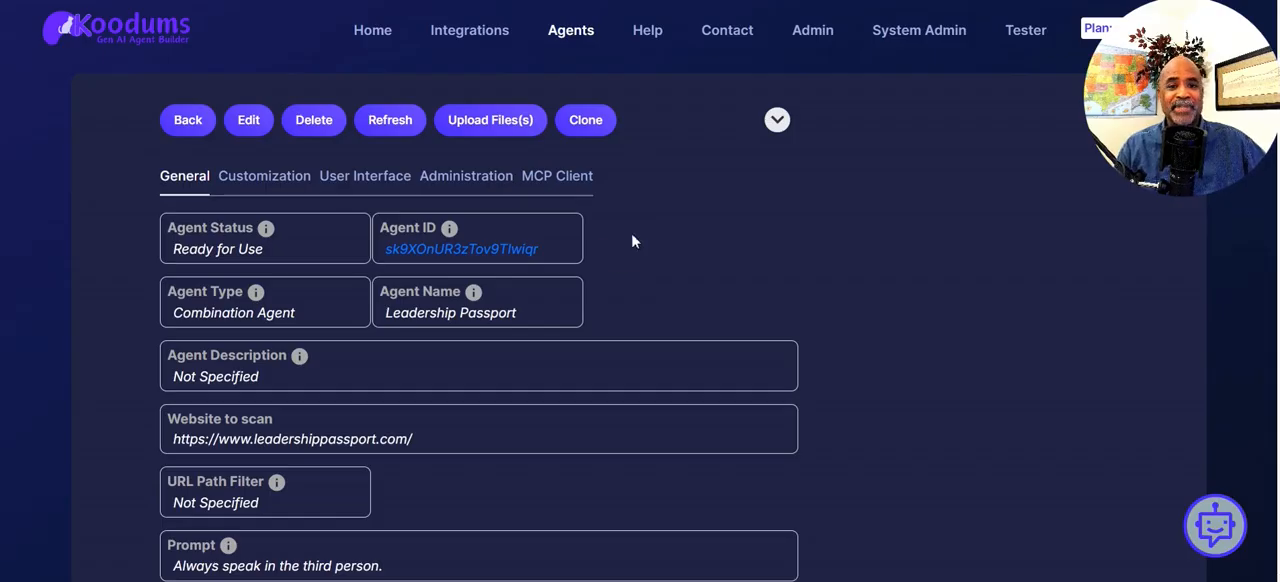
pyautogui.scroll(-1, 632, 232)
pyautogui.scroll(-2, 631, 232)
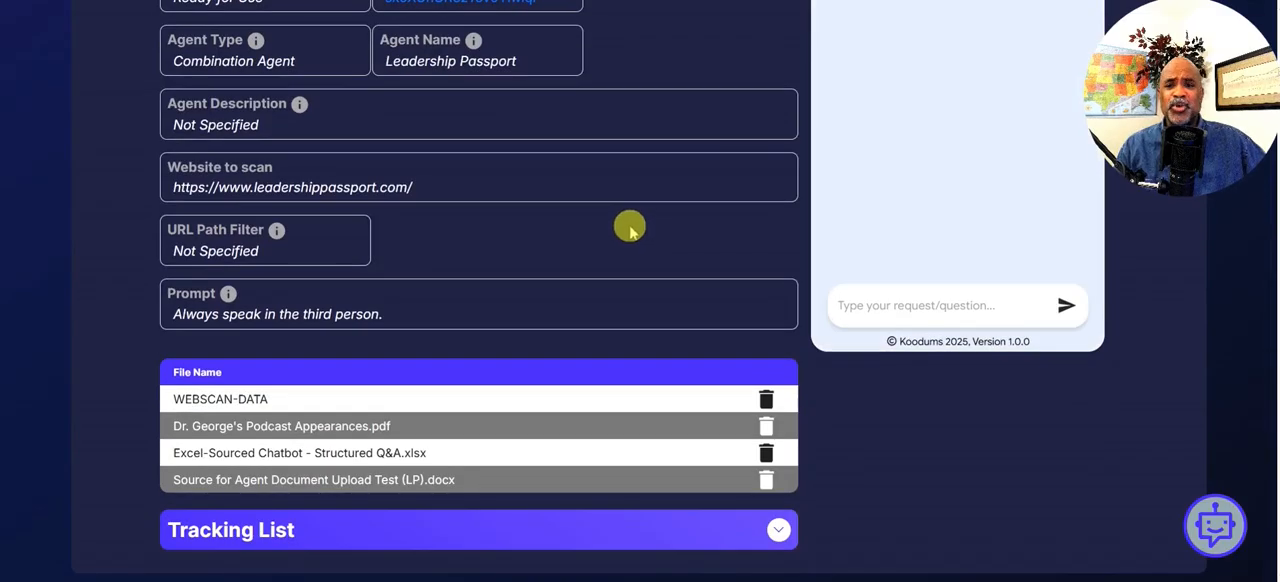
pyautogui.scroll(-1, 516, 240)
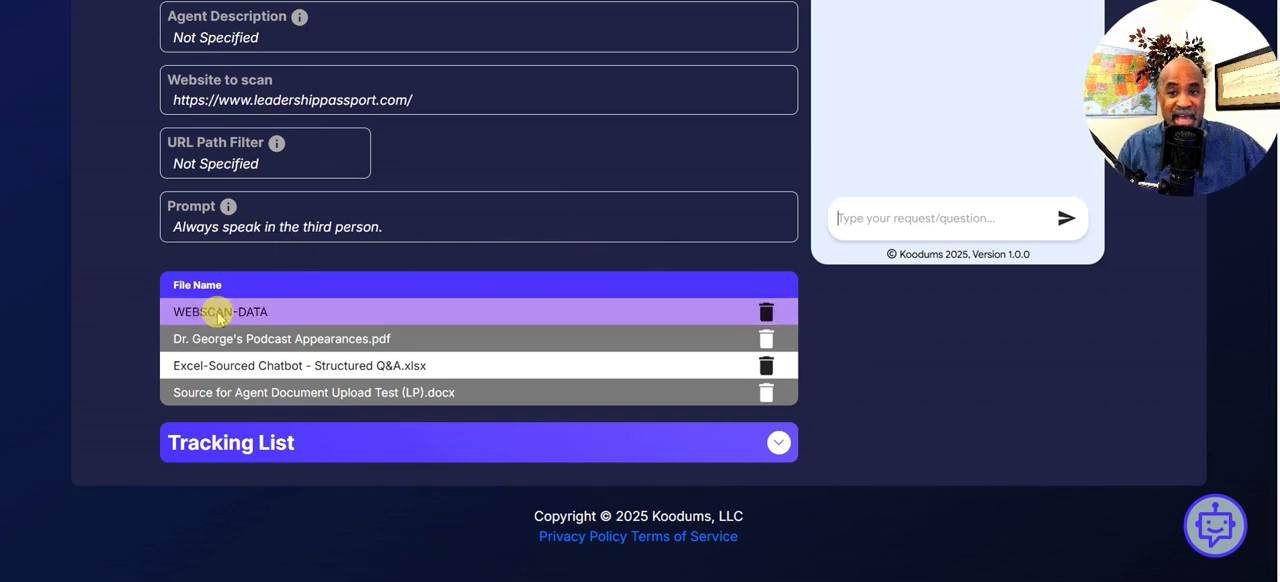
pyautogui.click(163, 314)
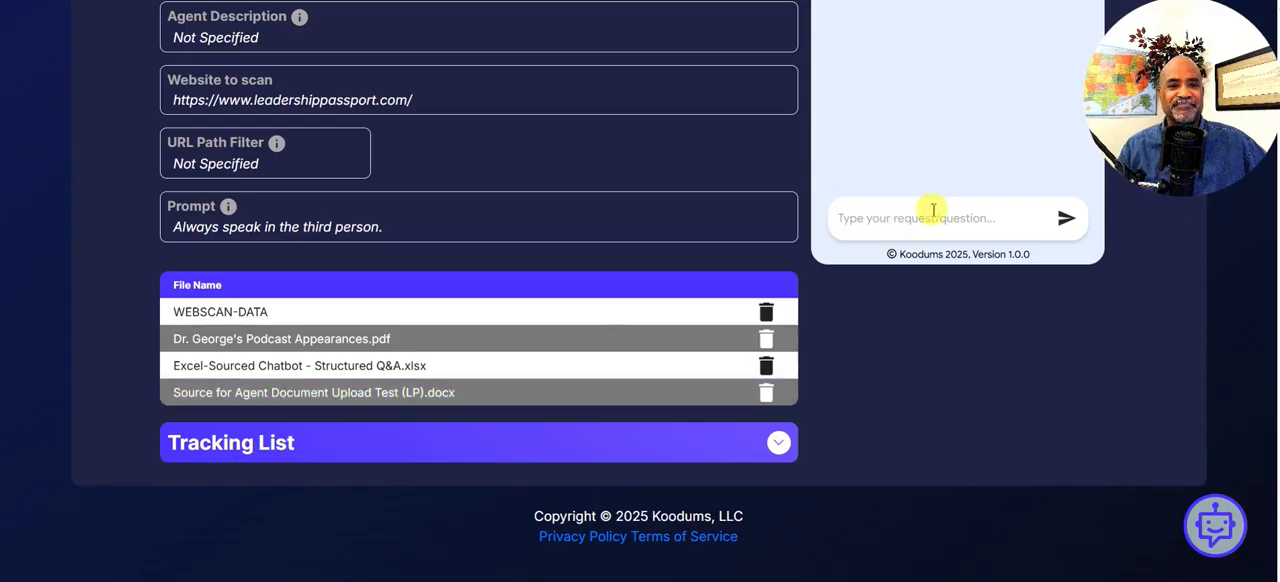
# Ask the Leadership Passport agent in its test chat "Does LP offer training?"
pyautogui.scroll(2, 973, 129)
pyautogui.scroll(2, 973, 129)
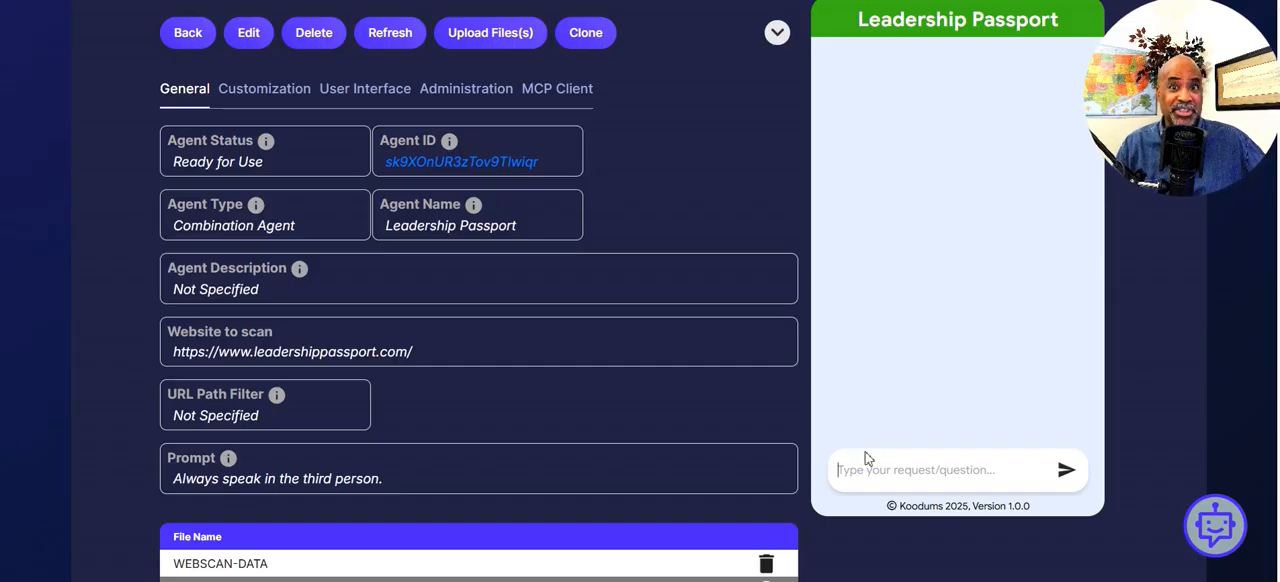
pyautogui.click(916, 467)
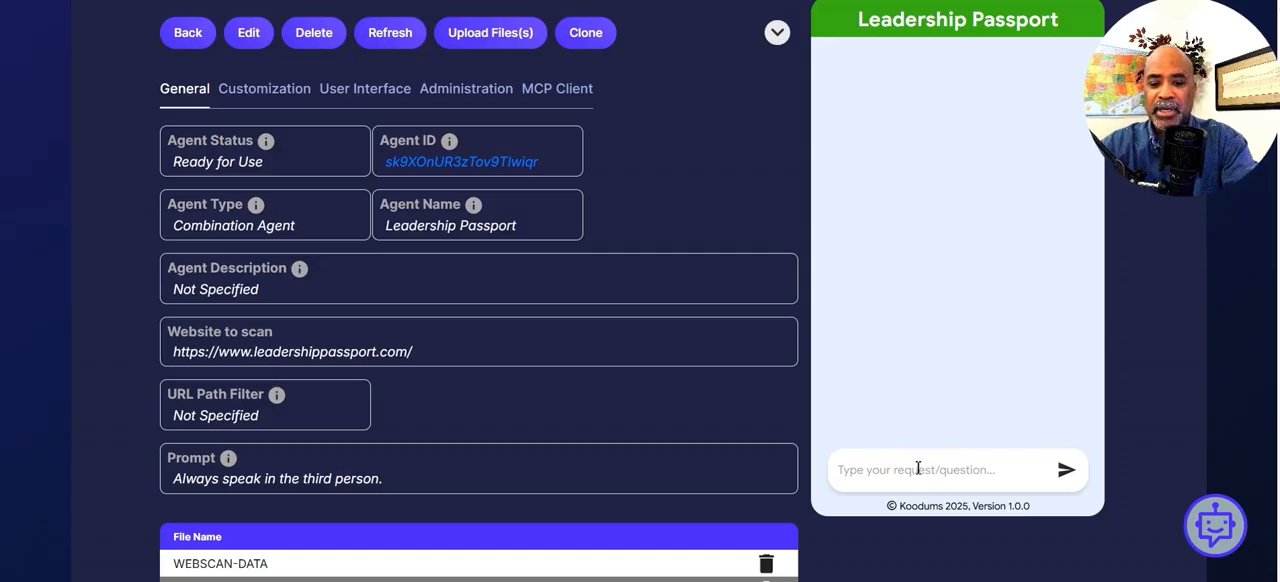
pyautogui.write('Does ')
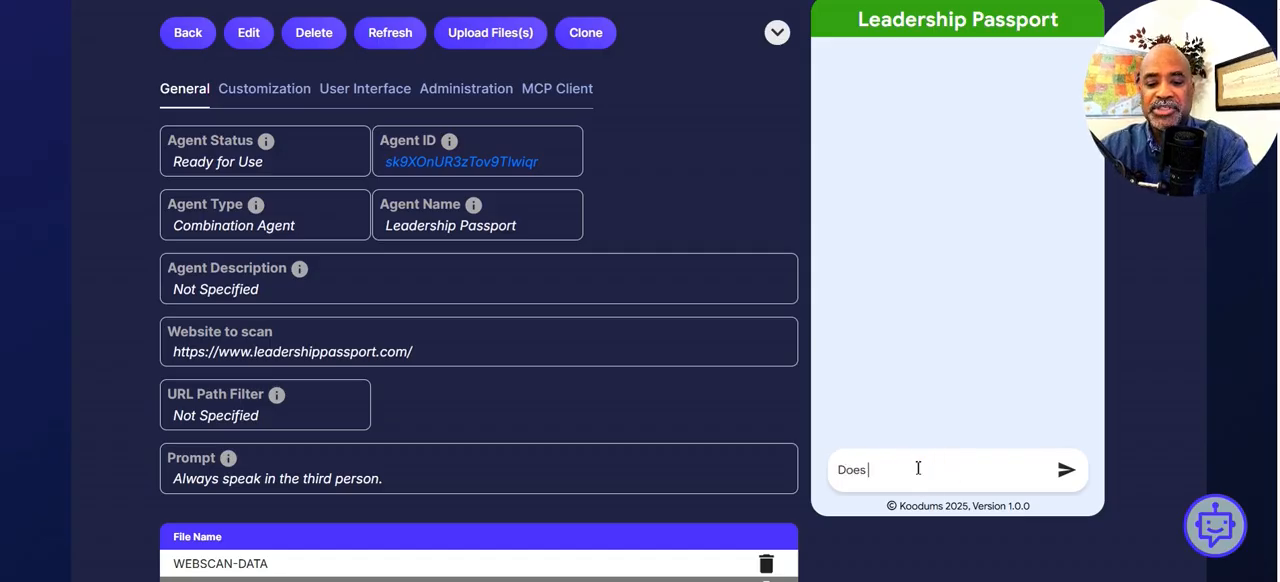
pyautogui.write('LP')
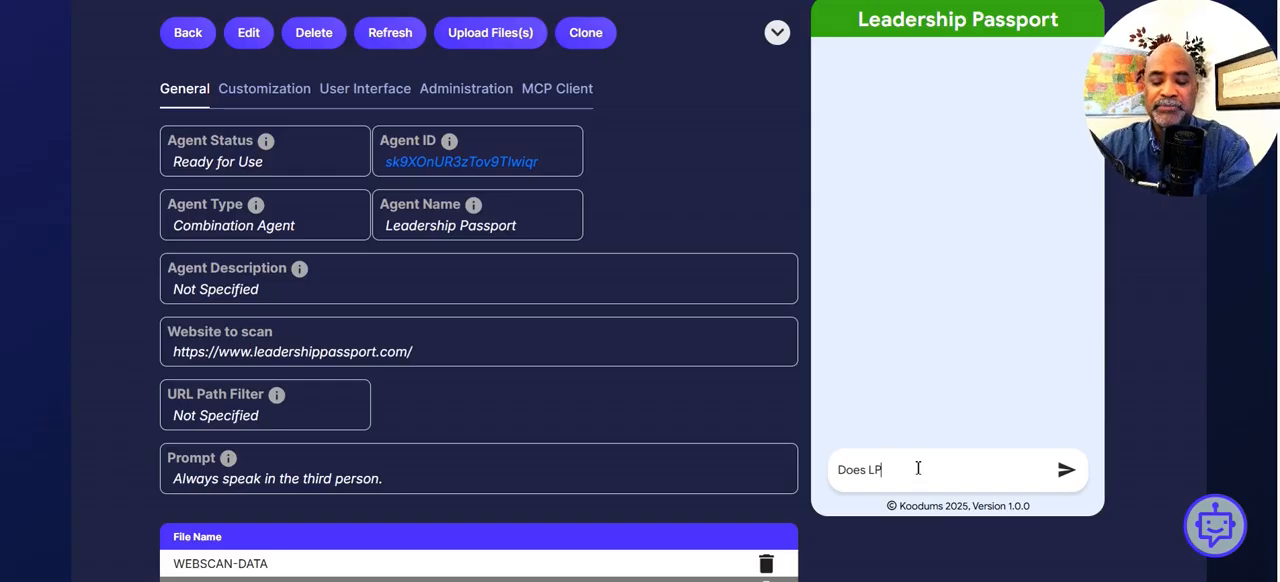
pyautogui.write(' off')
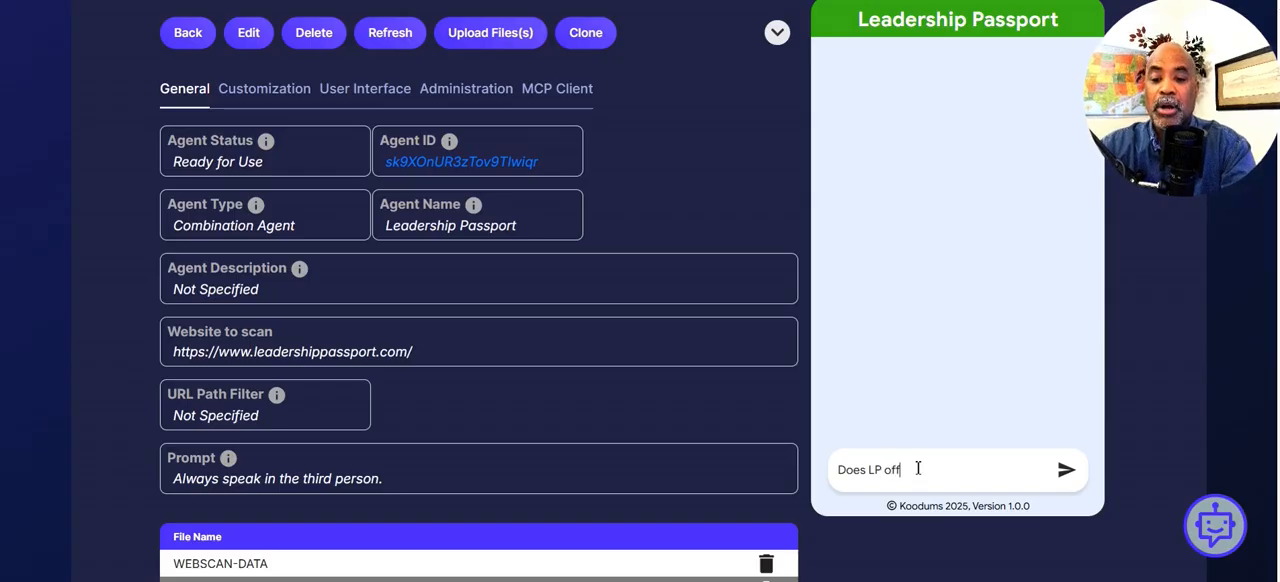
pyautogui.write('er trainin')
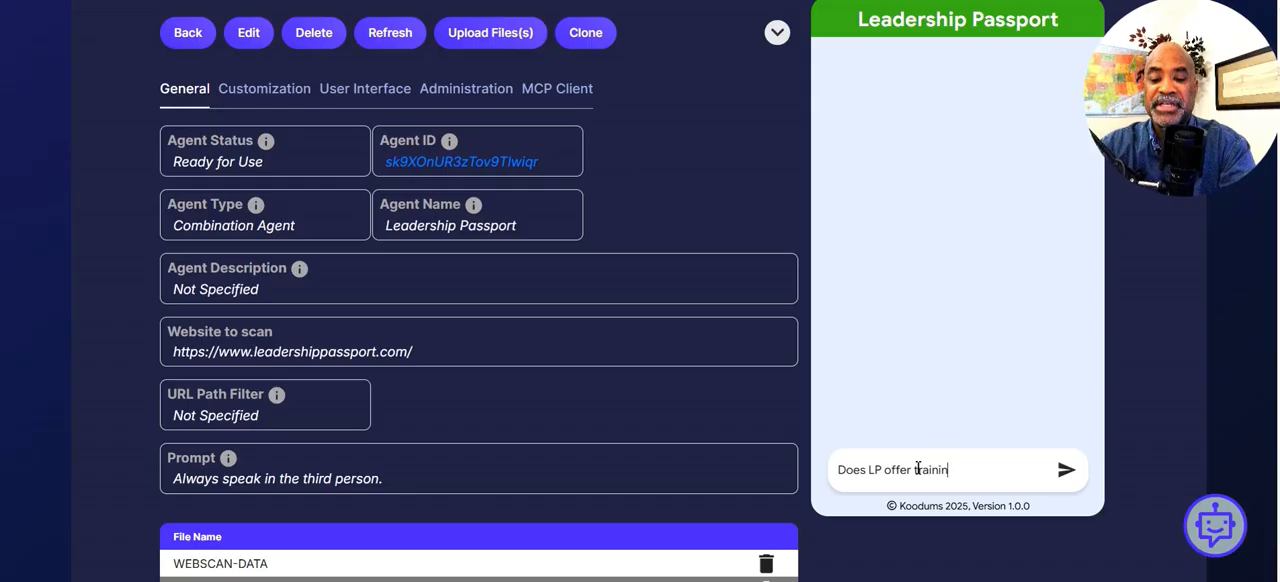
pyautogui.write('g?')
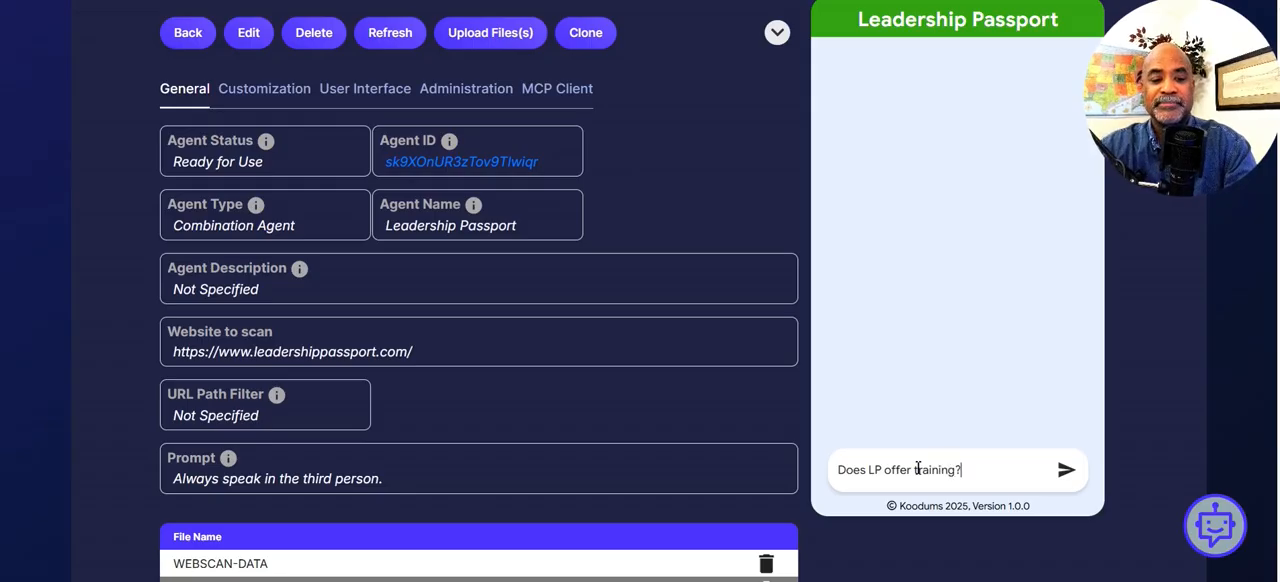
pyautogui.press('Return')
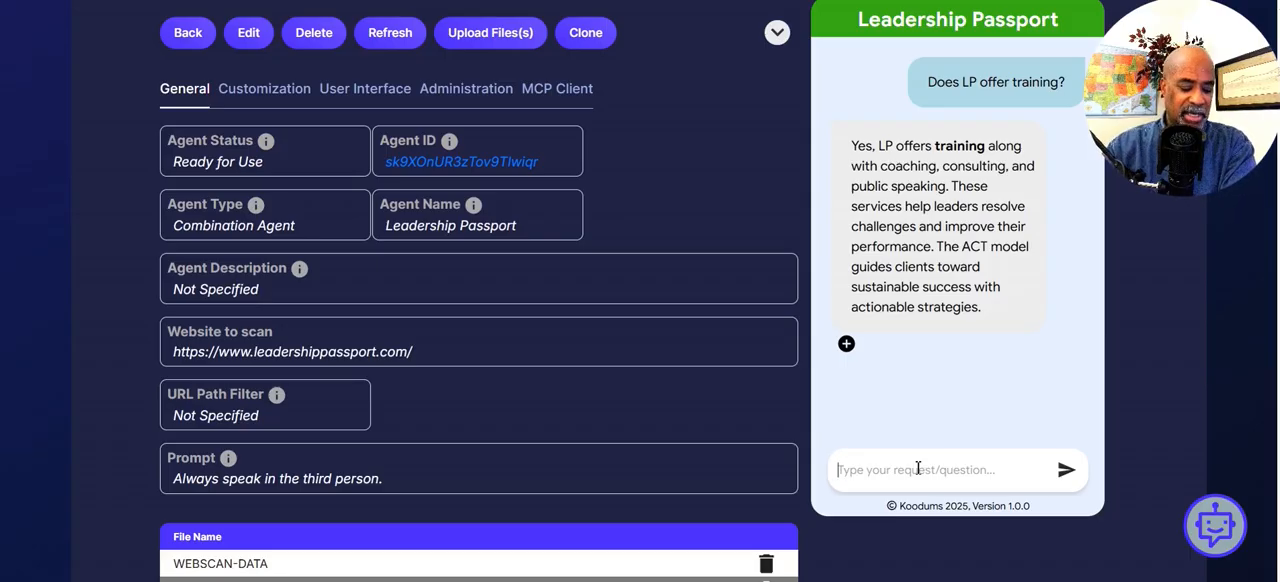
# Send the agent the follow-up question "Any LP personnel on podcast?"
pyautogui.click(918, 468)
pyautogui.write('Any L')
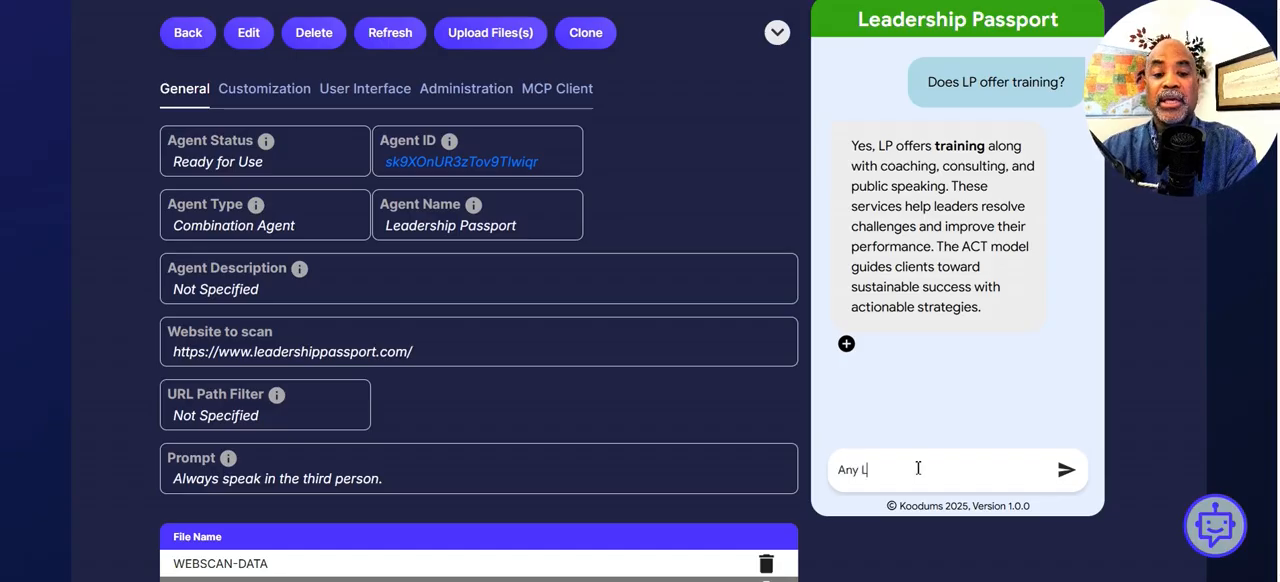
pyautogui.write('P pers')
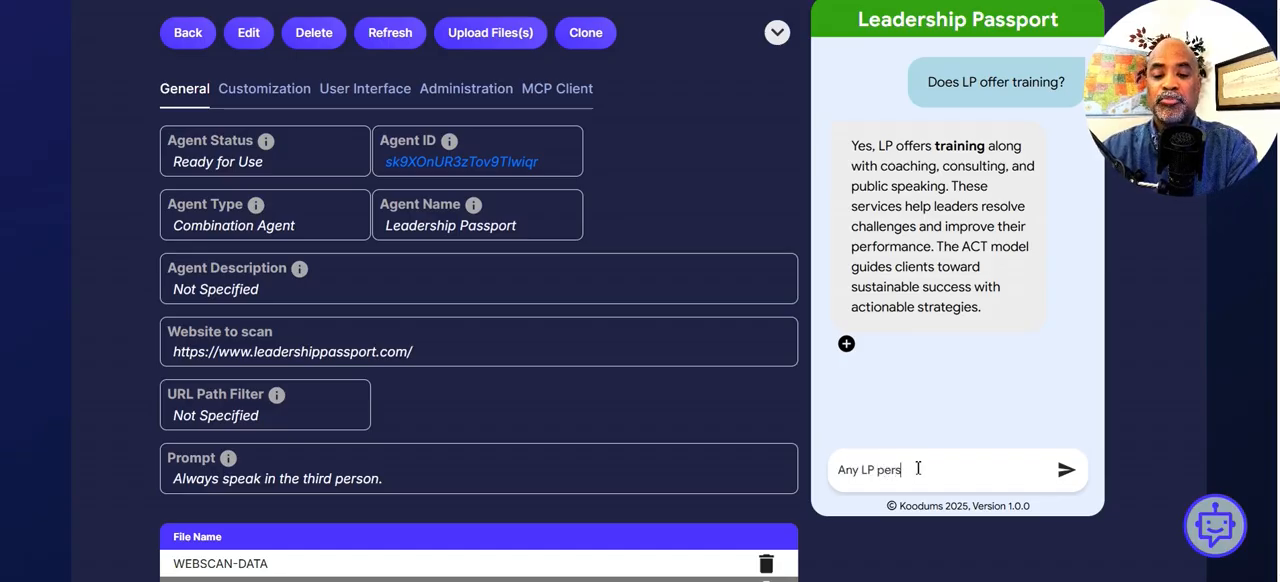
pyautogui.write('onnel o')
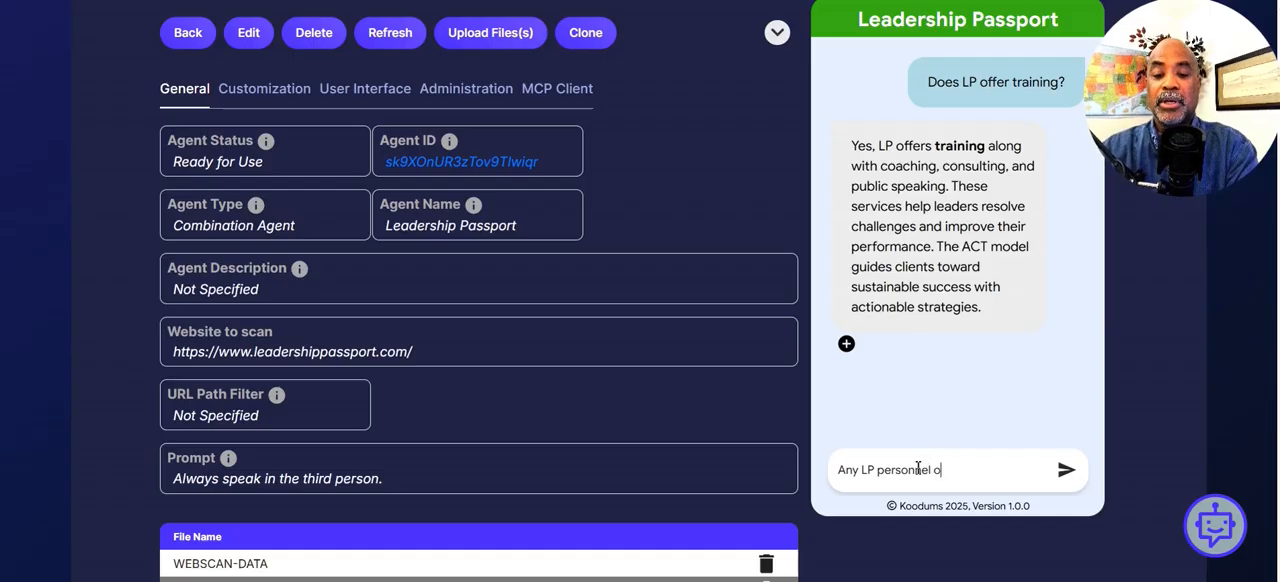
pyautogui.write('n podca')
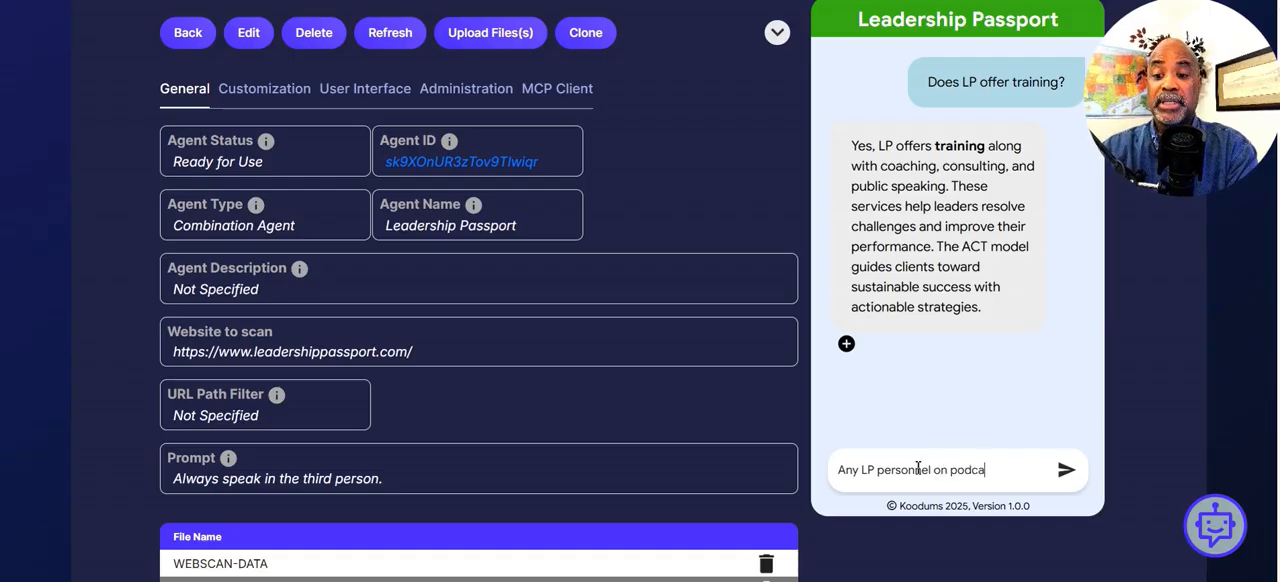
pyautogui.write('st?')
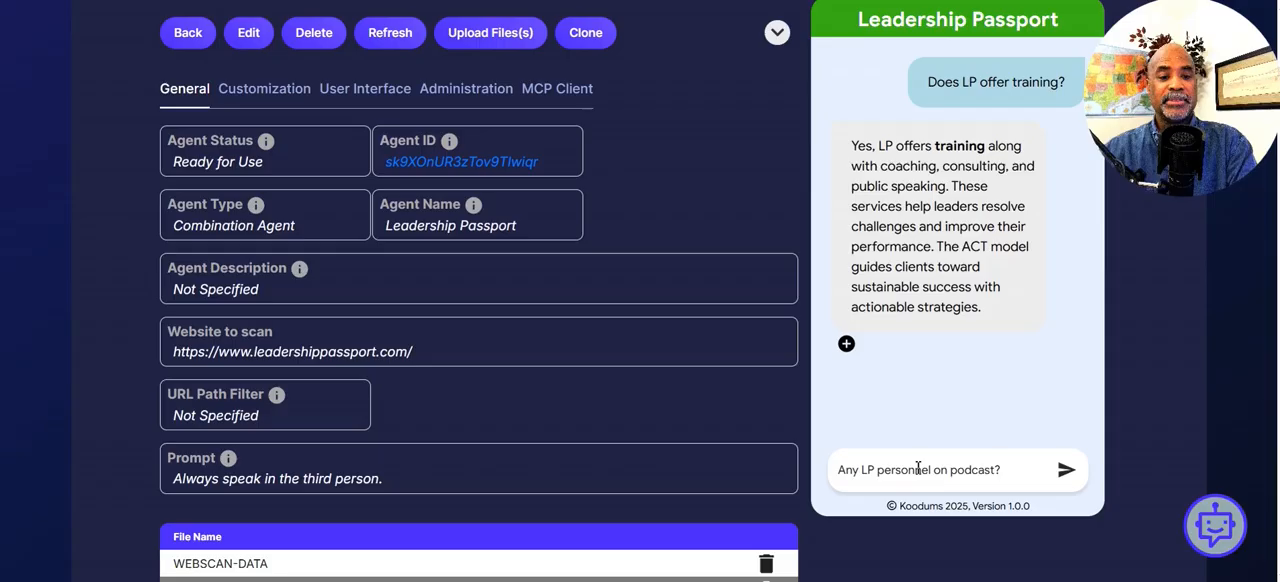
pyautogui.press('Return')
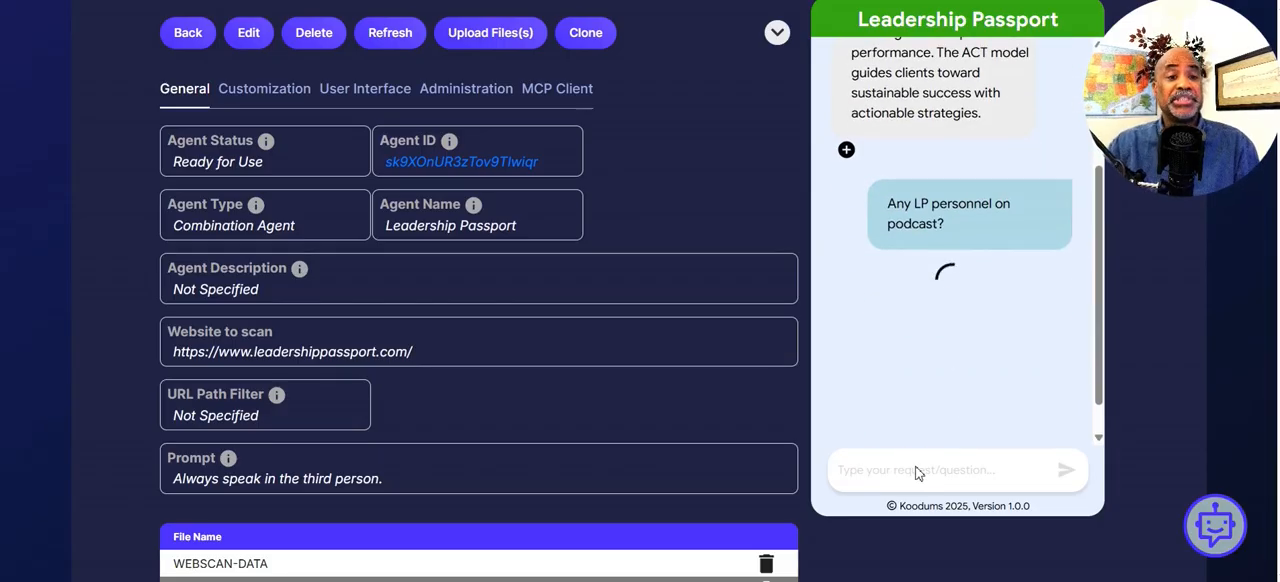